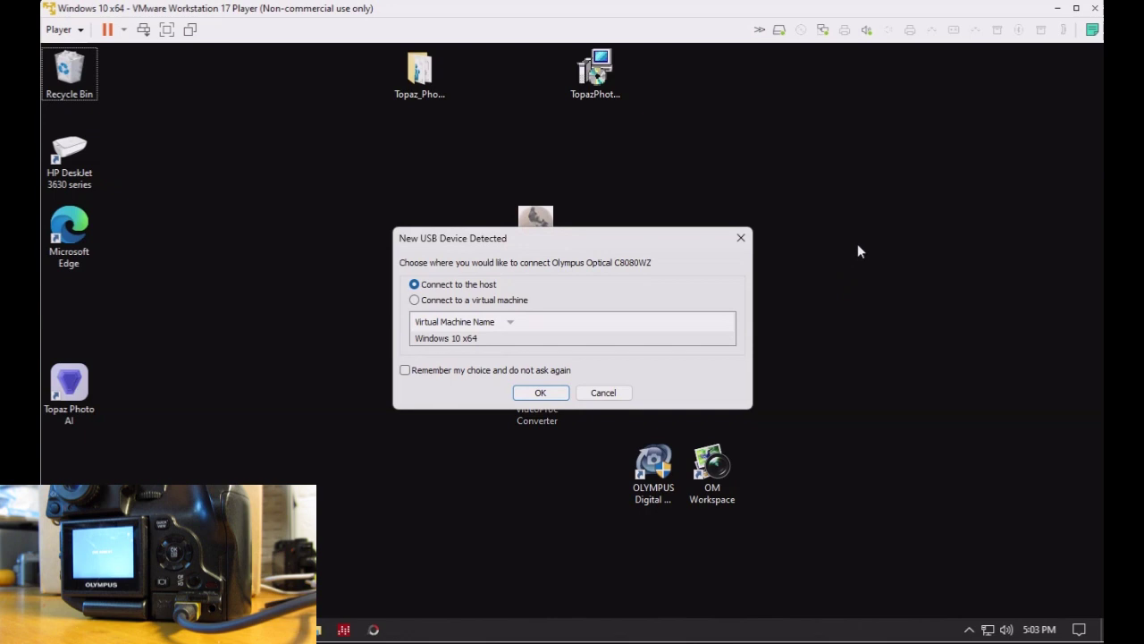
- Connect the Olympus C8080WZ camera to the Windows 10 x64 virtual machine and open USB Drive (E:) in File Explorer
left_click(444, 302)
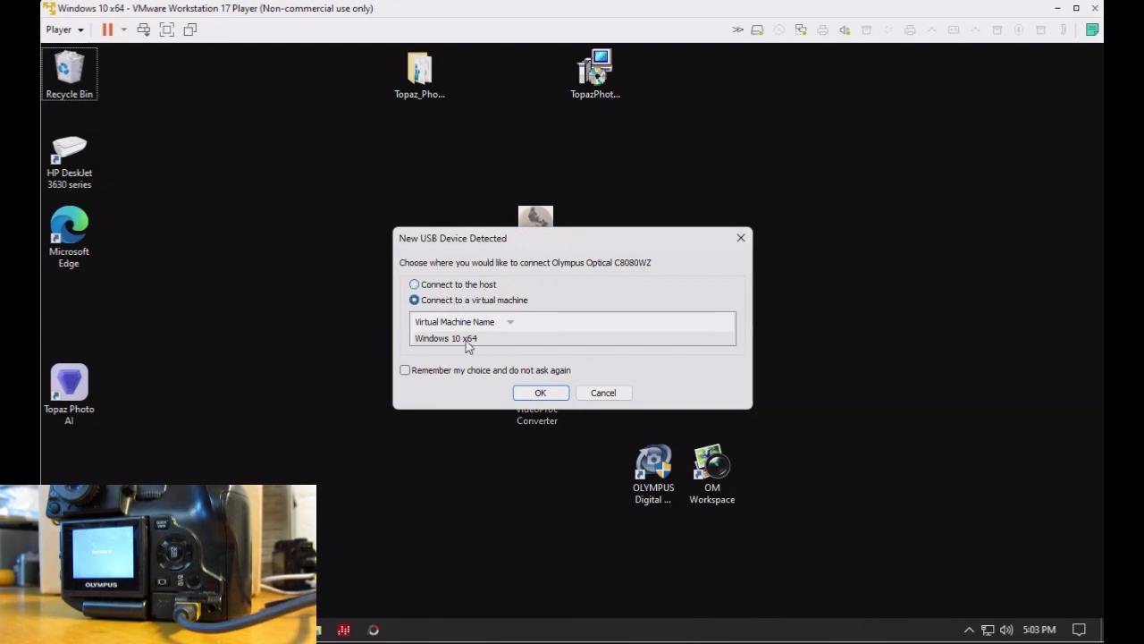
left_click(533, 392)
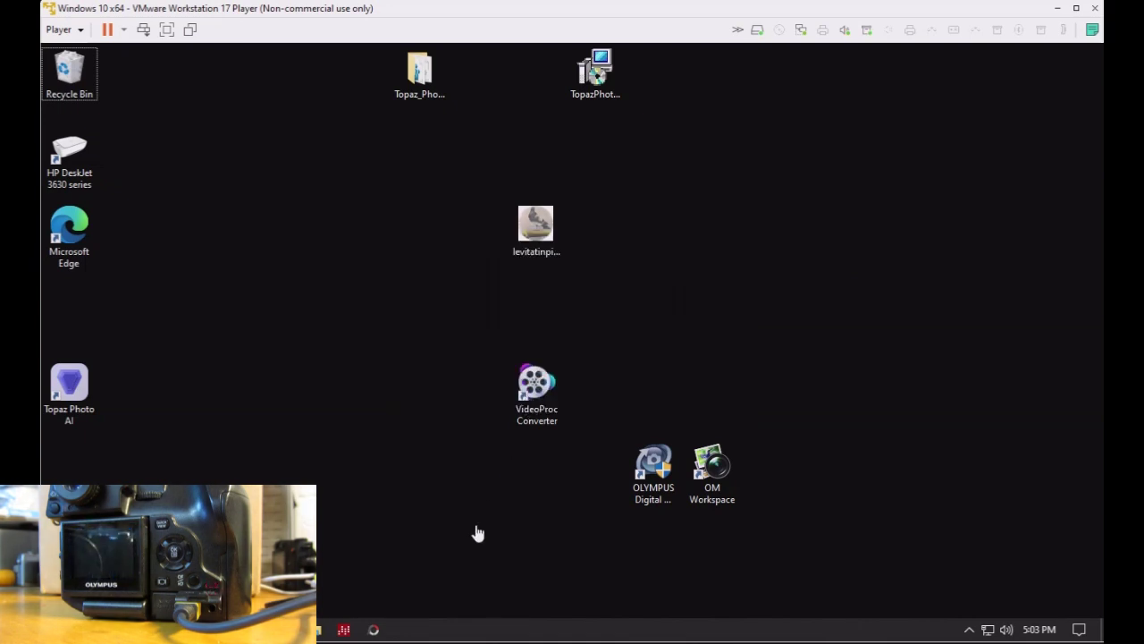
left_click(316, 630)
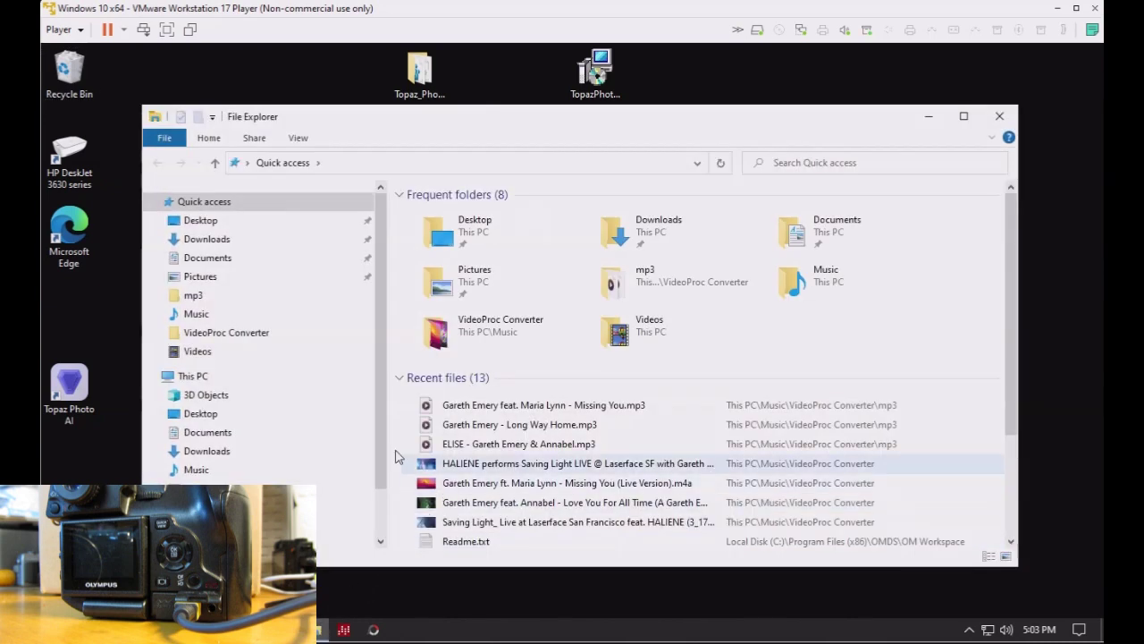
left_click(358, 513)
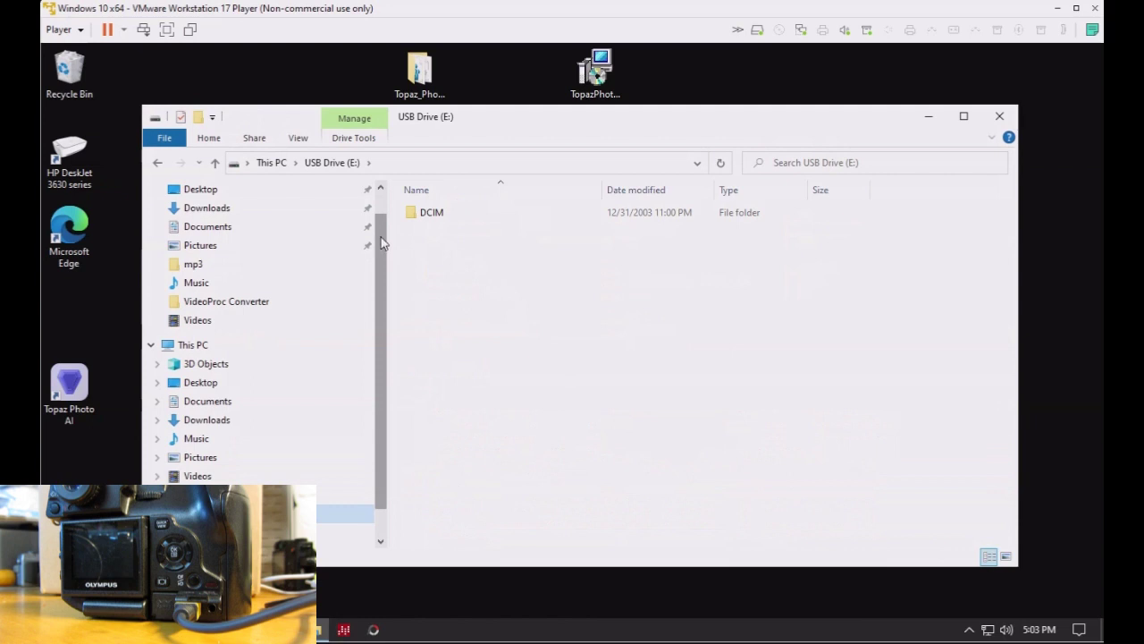
- Check the detailed properties of P1016004.JPG in the Pictures folder for the program name, then close them without changes
left_click(219, 248)
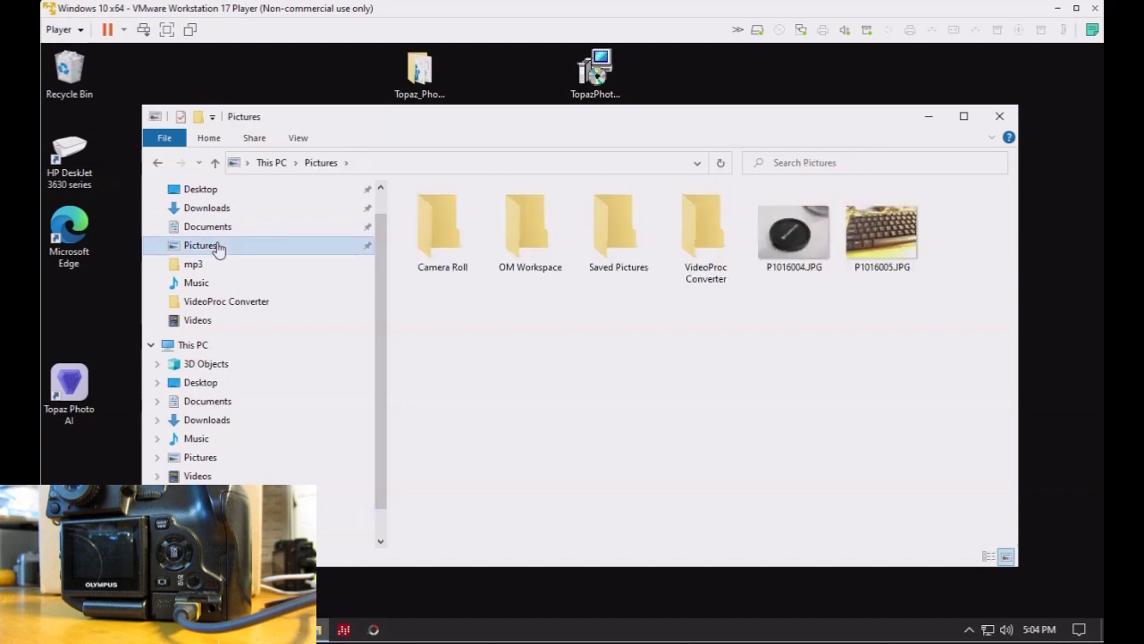
left_click(774, 254)
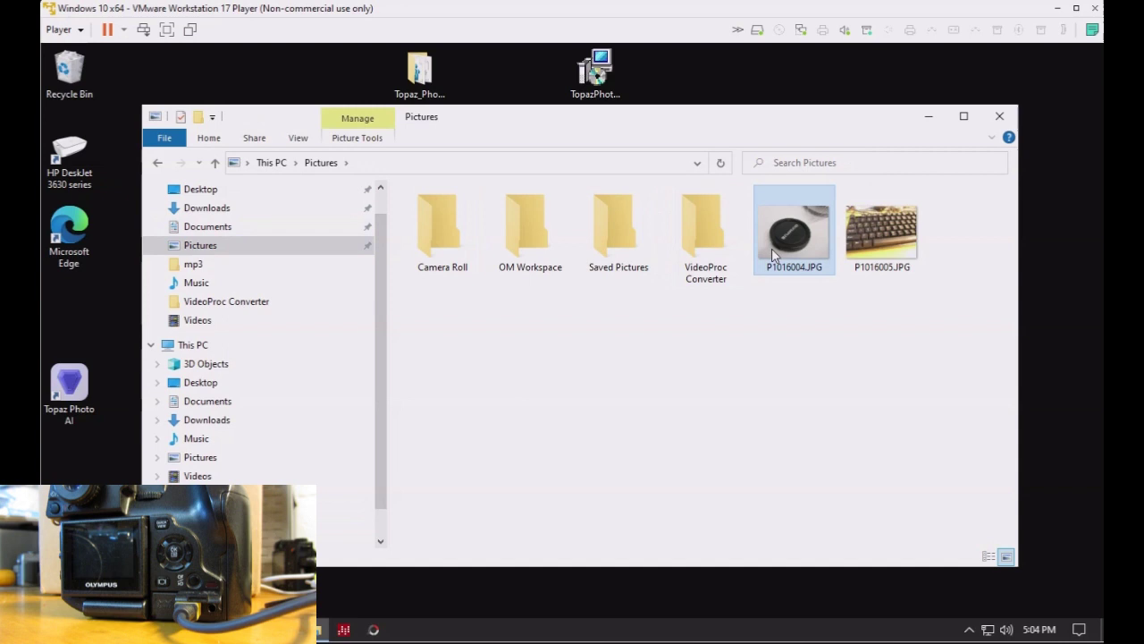
right_click(770, 248)
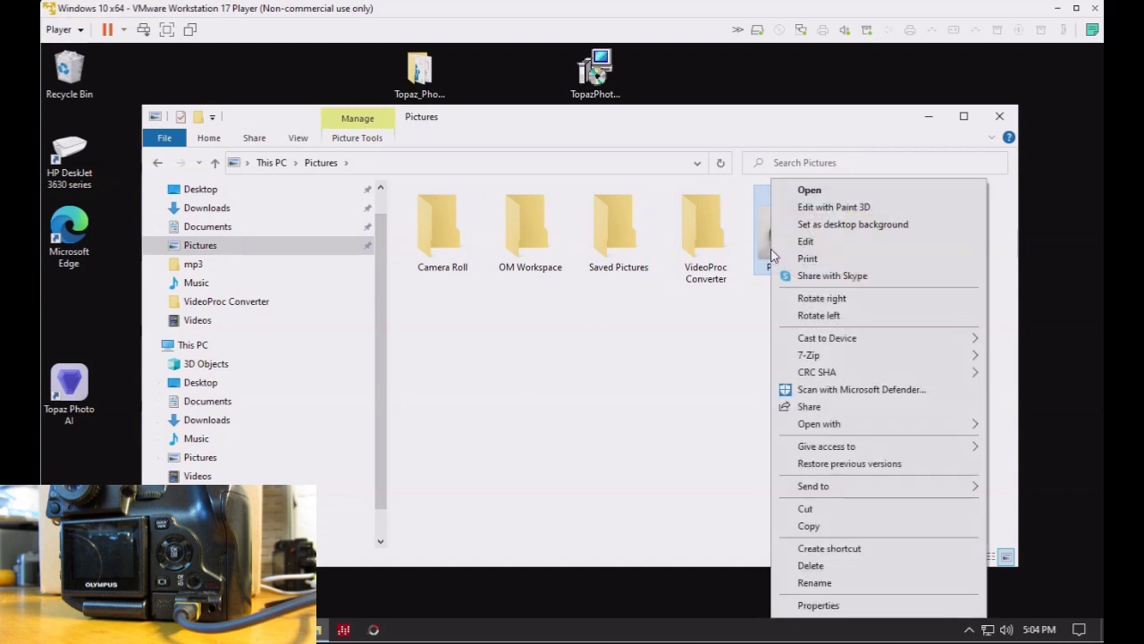
left_click(827, 606)
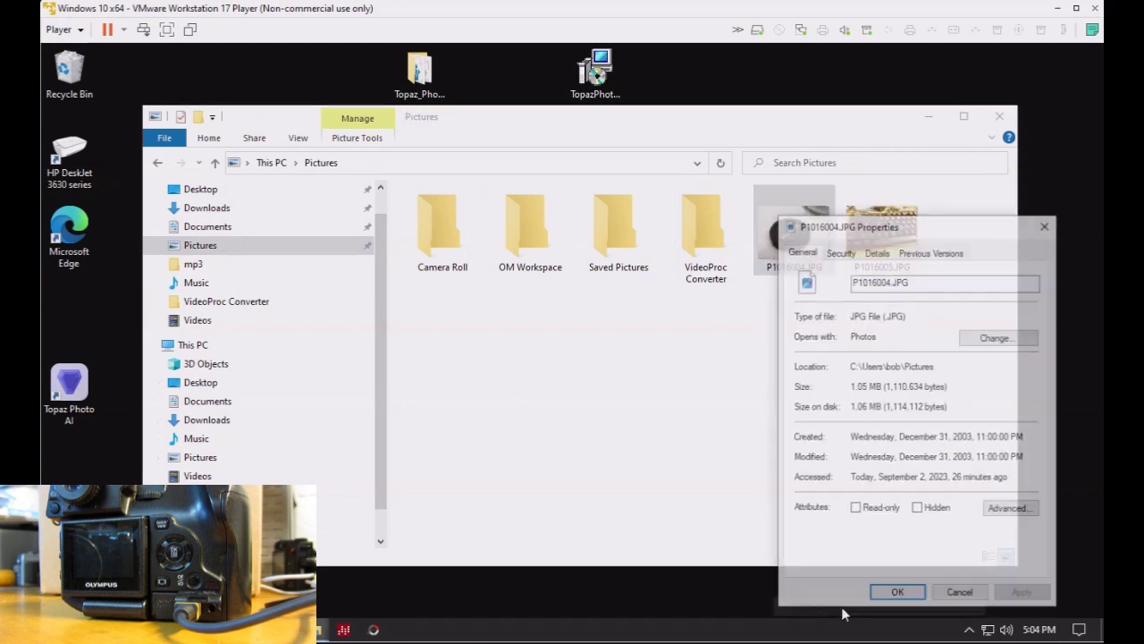
left_click(877, 253)
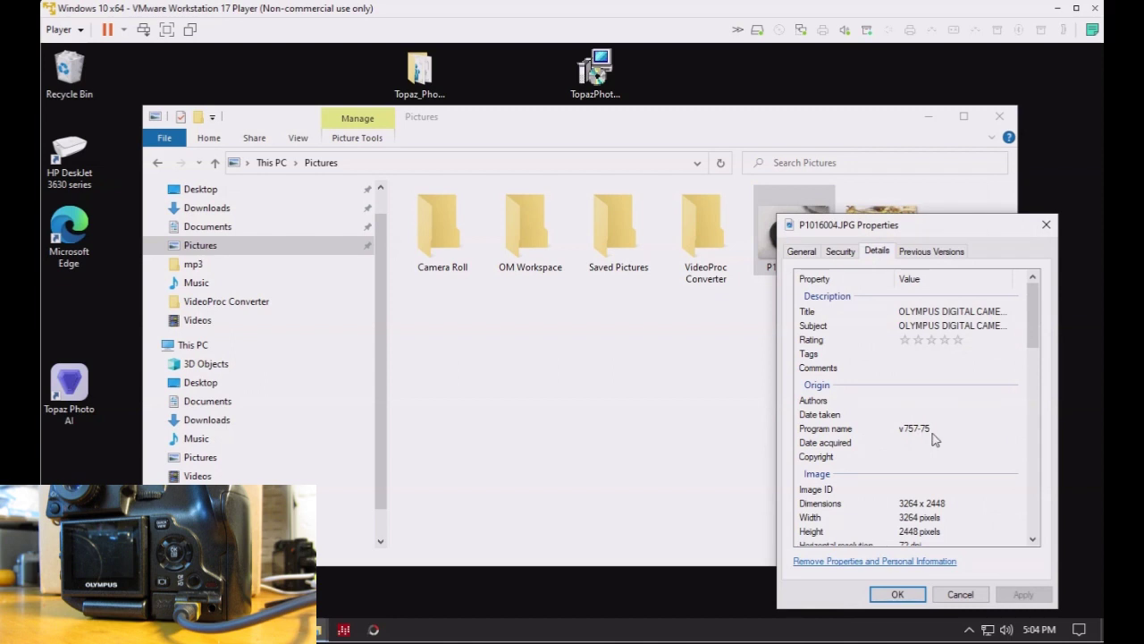
left_click(960, 594)
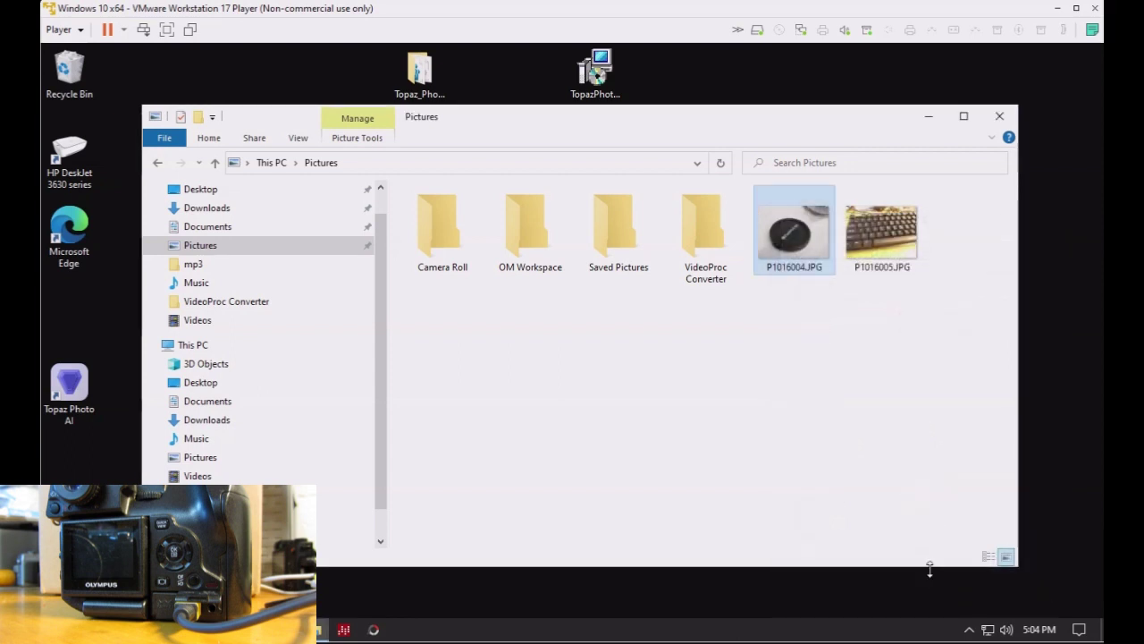
left_click(865, 436)
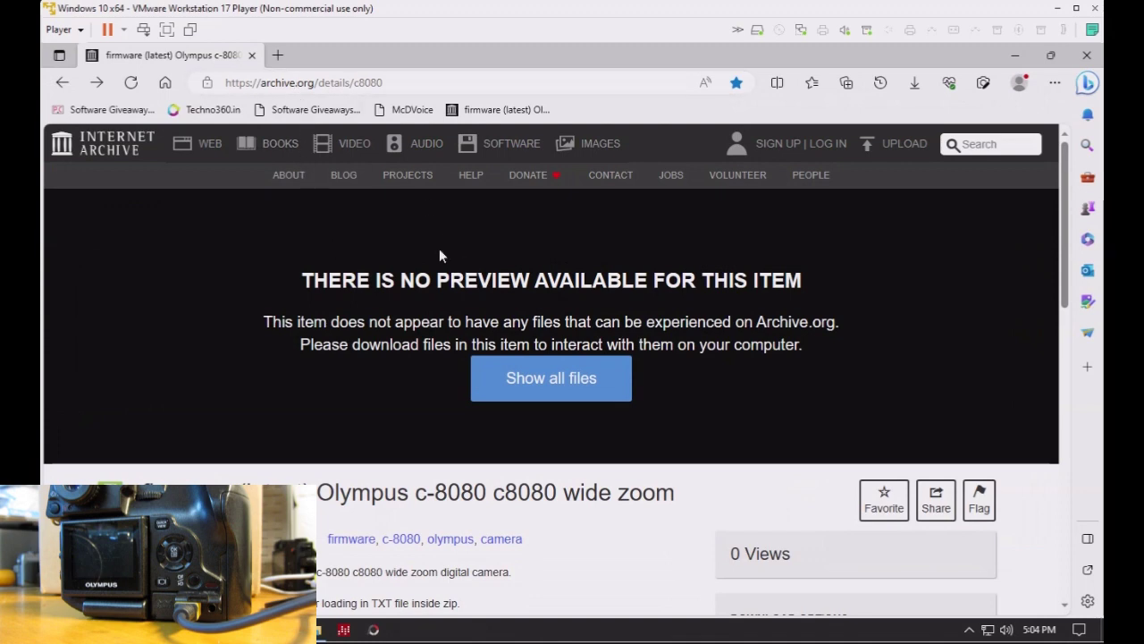
- Download the Olympus C-8080 firmware ZIP from the archive.org page in the browser and show it in the Downloads folder
scroll(363, 239, "down", 3)
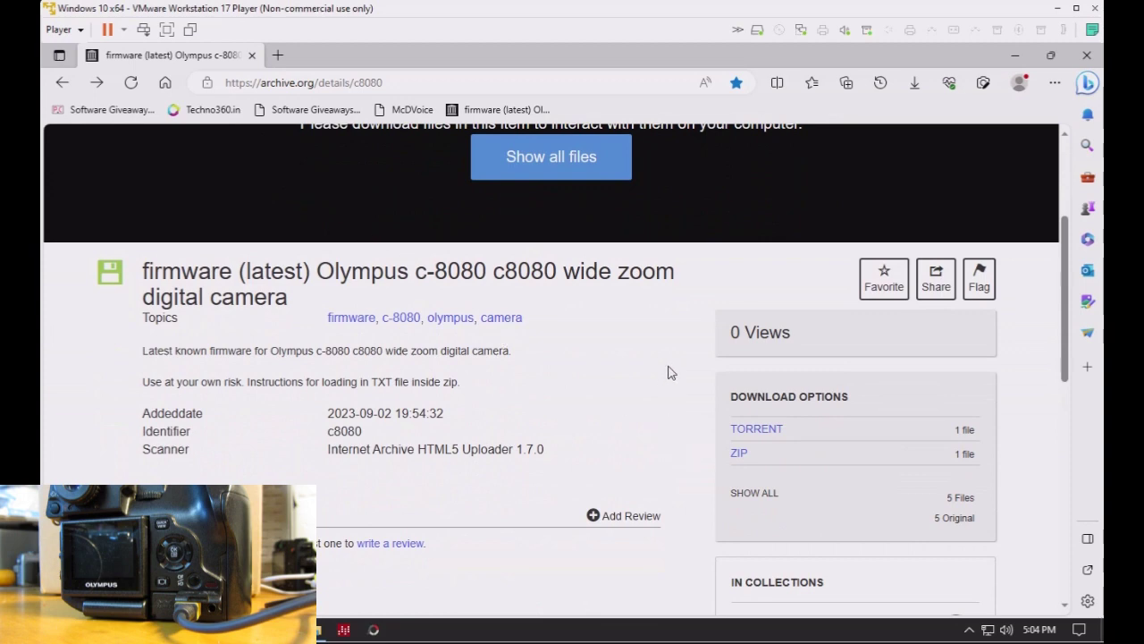
left_click(740, 454)
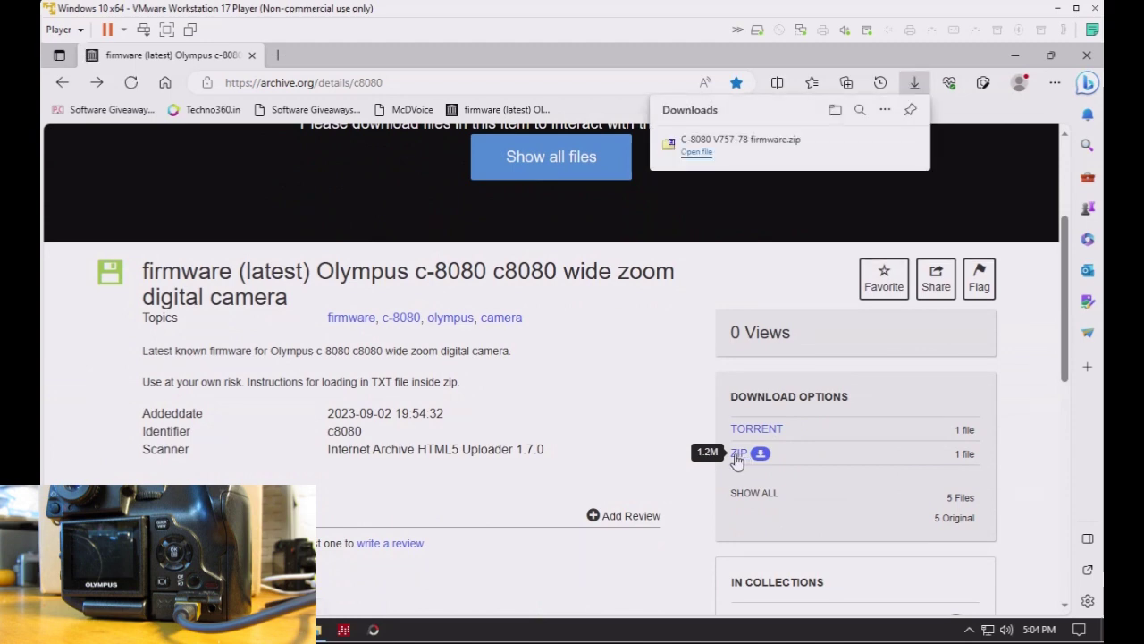
left_click(860, 148)
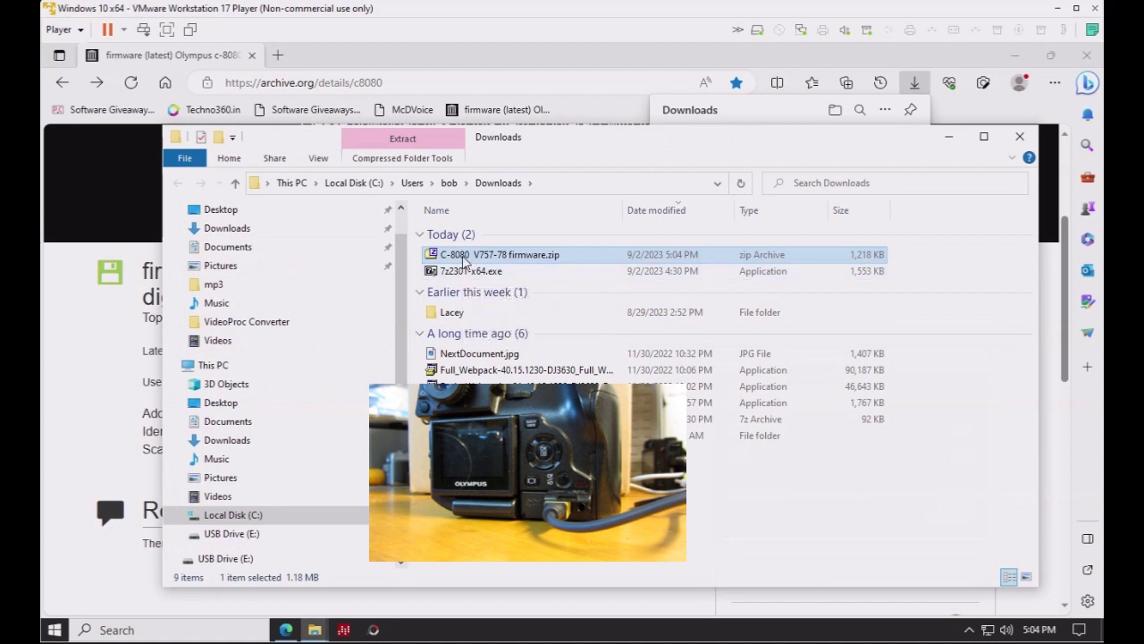
- Copy C-8080 V757-78 firmware.zip from Downloads to the root of USB Drive (E:)
right_click(464, 260)
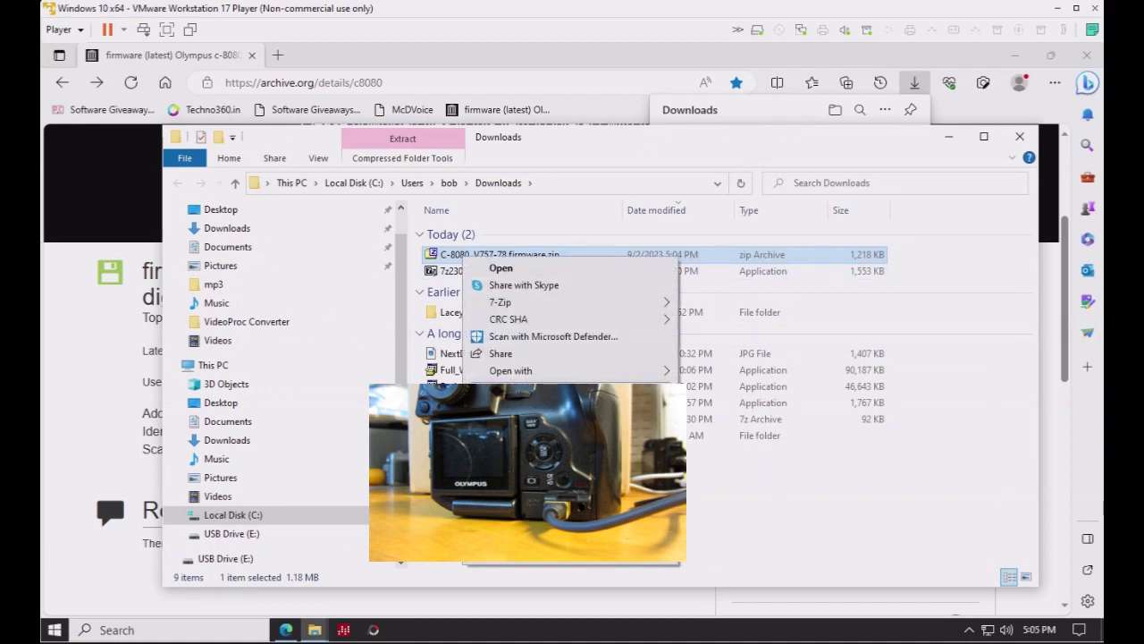
key("Escape")
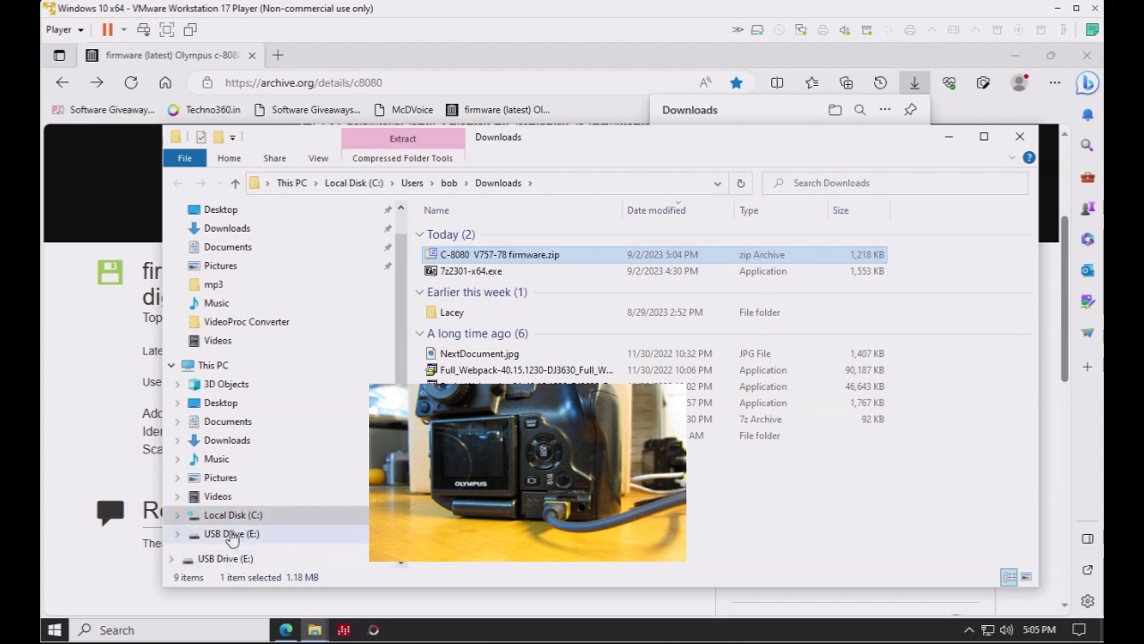
left_click(230, 534)
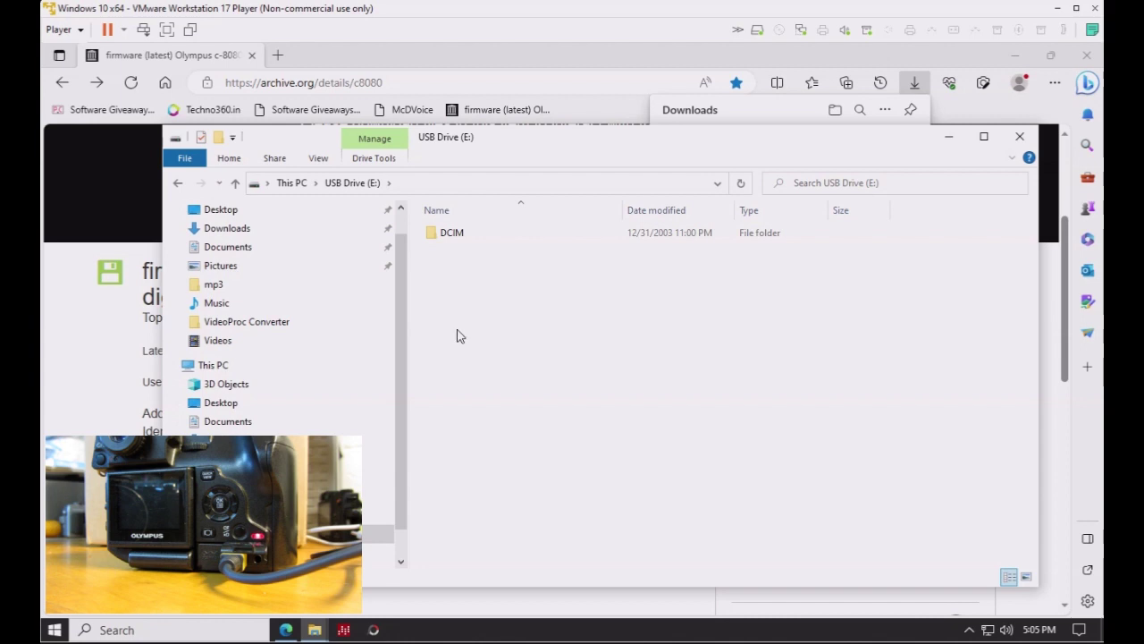
key("ctrl+v")
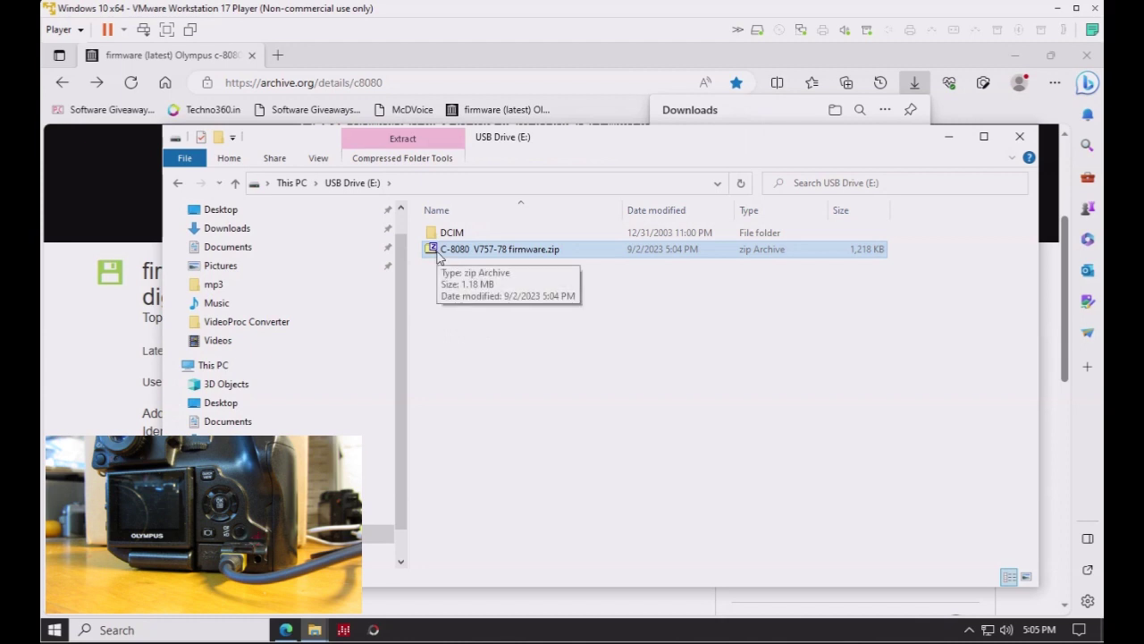
- Extract C-8080 V757-78 firmware.zip directly into the root of USB Drive (E:) with 7-Zip
right_click(438, 256)
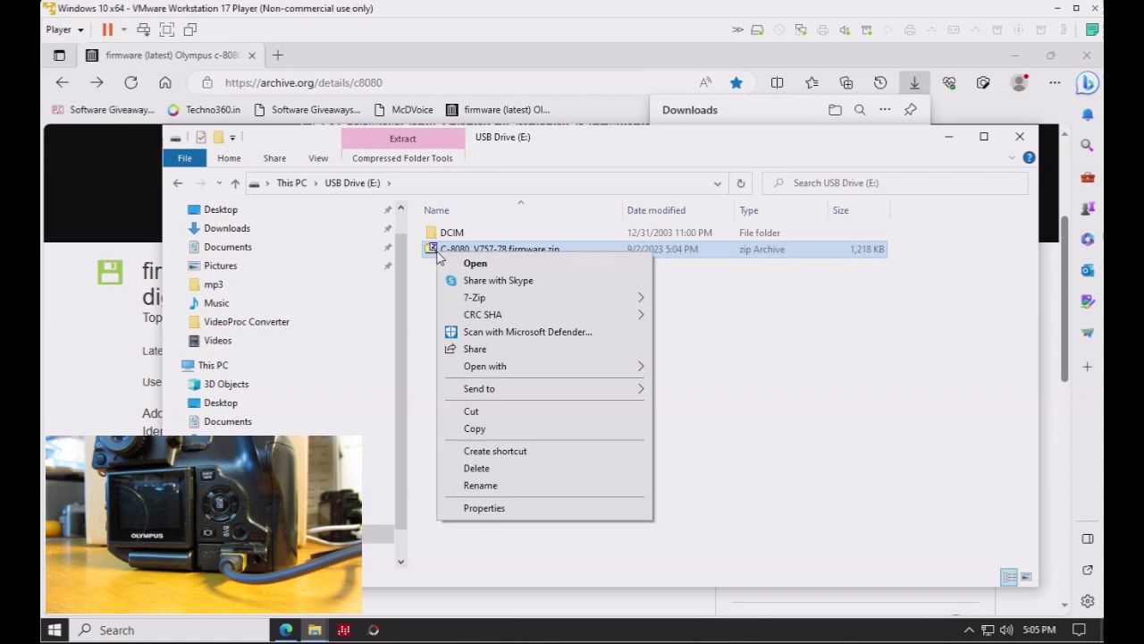
mouse_move(474, 299)
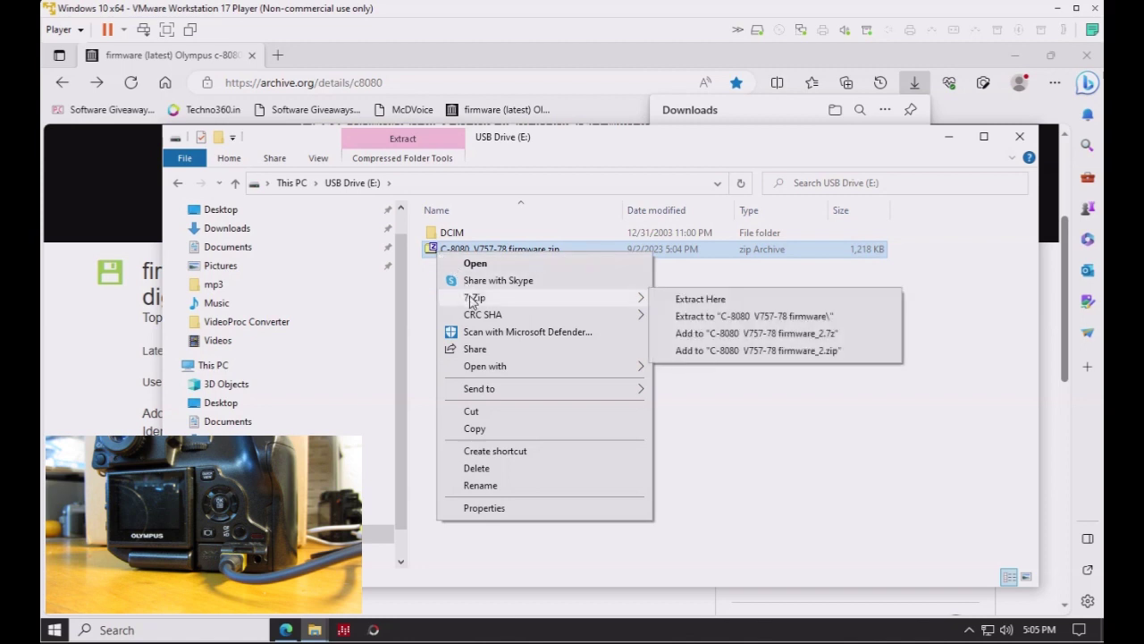
left_click(700, 299)
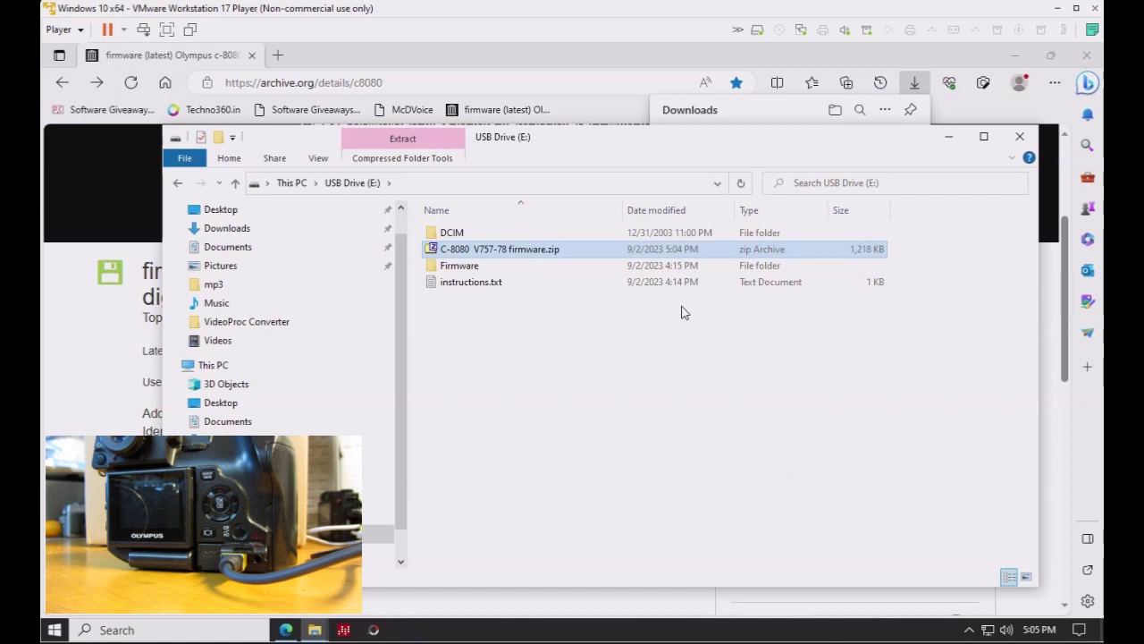
- Permanently delete C-8080 V757-78 firmware.zip from USB Drive (E:)
left_click(478, 355)
left_click(455, 250)
key("Delete")
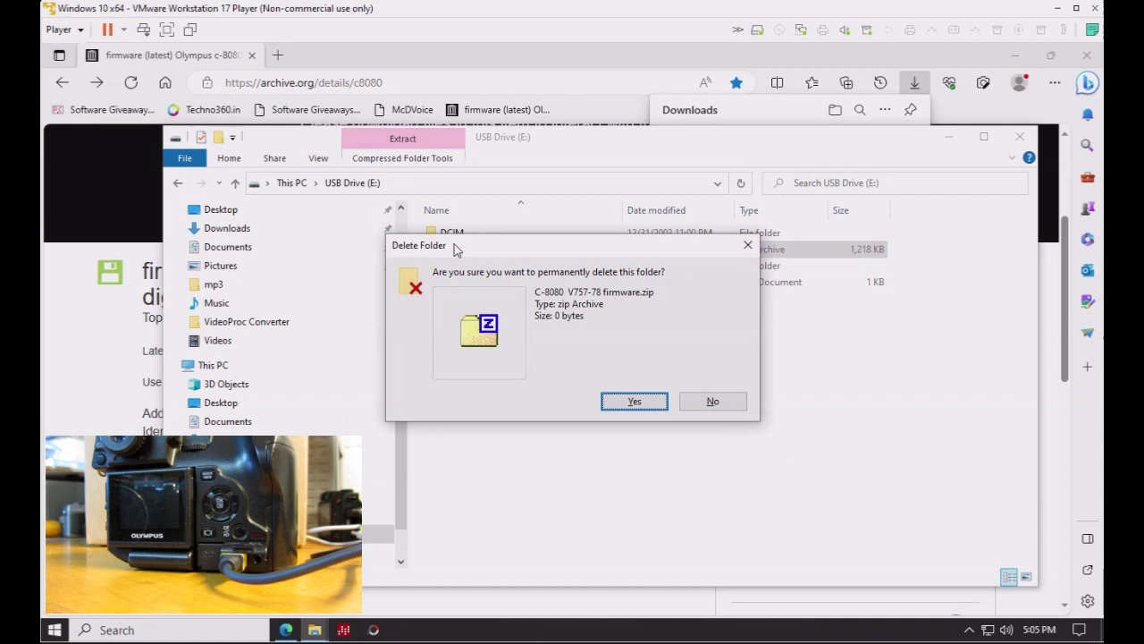
left_click(652, 402)
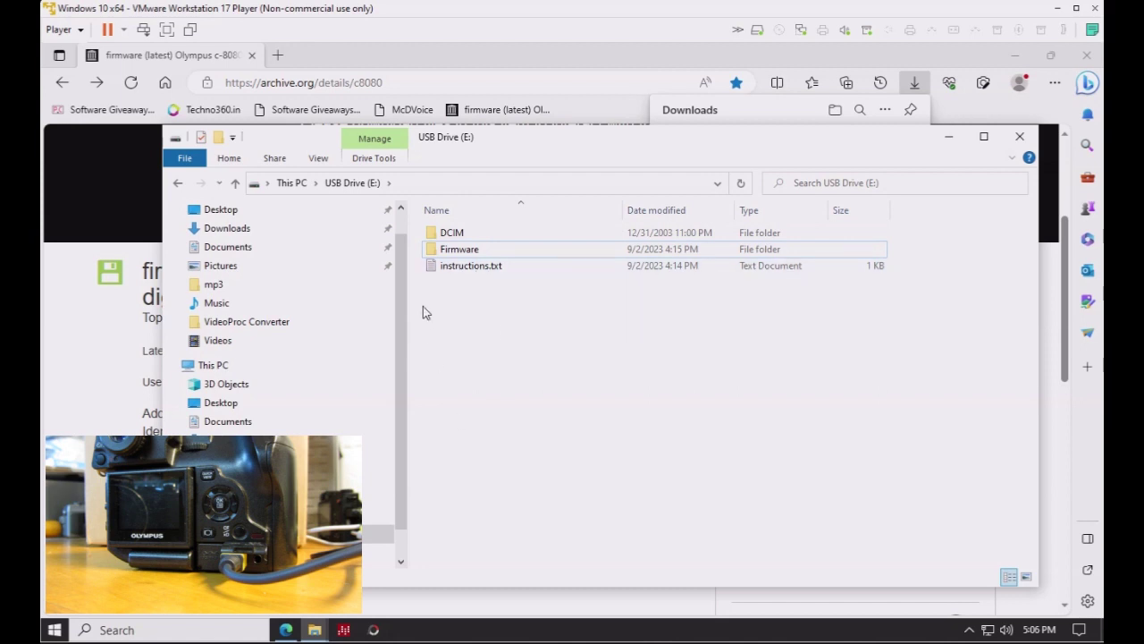
- Check the contents of the Firmware folder on USB Drive (E:) and return to the drive's root
double_click(438, 251)
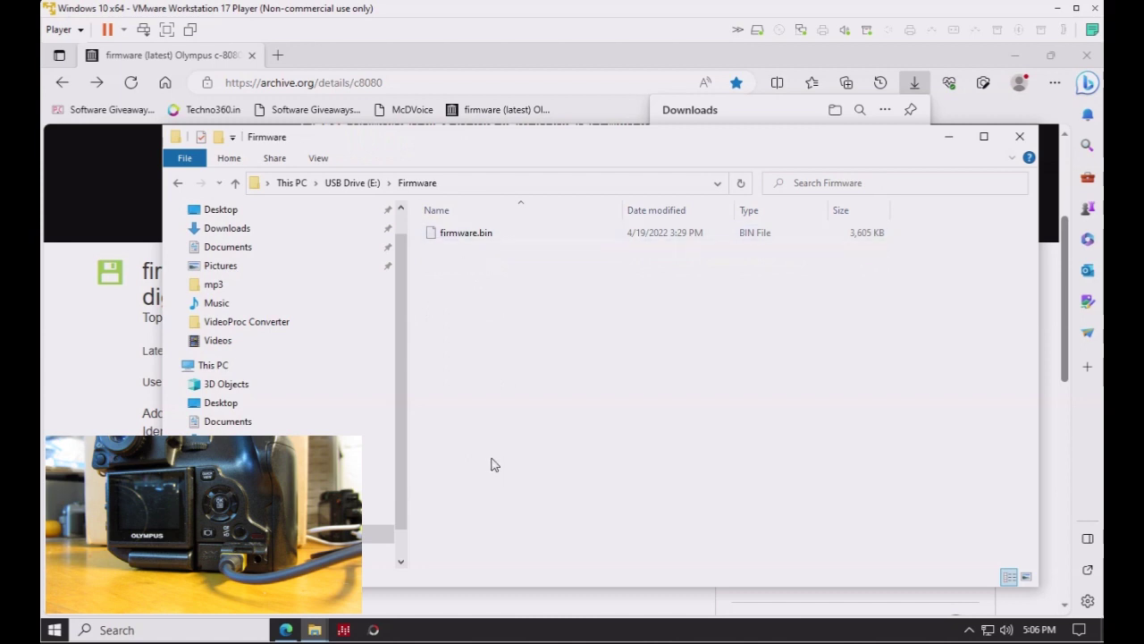
key("alt+Left")
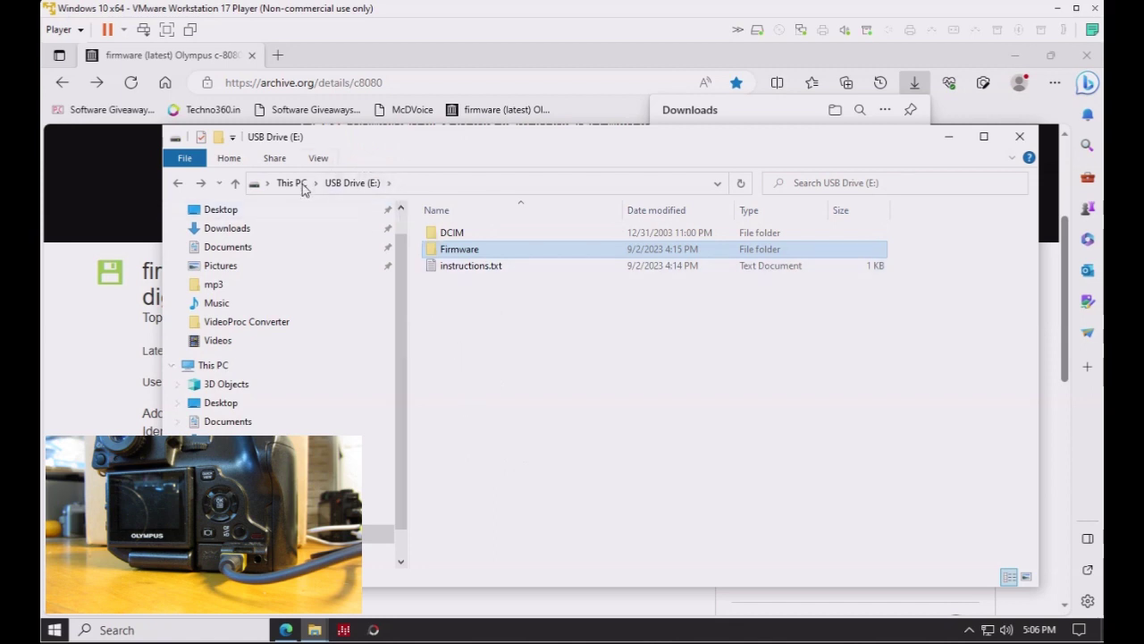
left_click(445, 344)
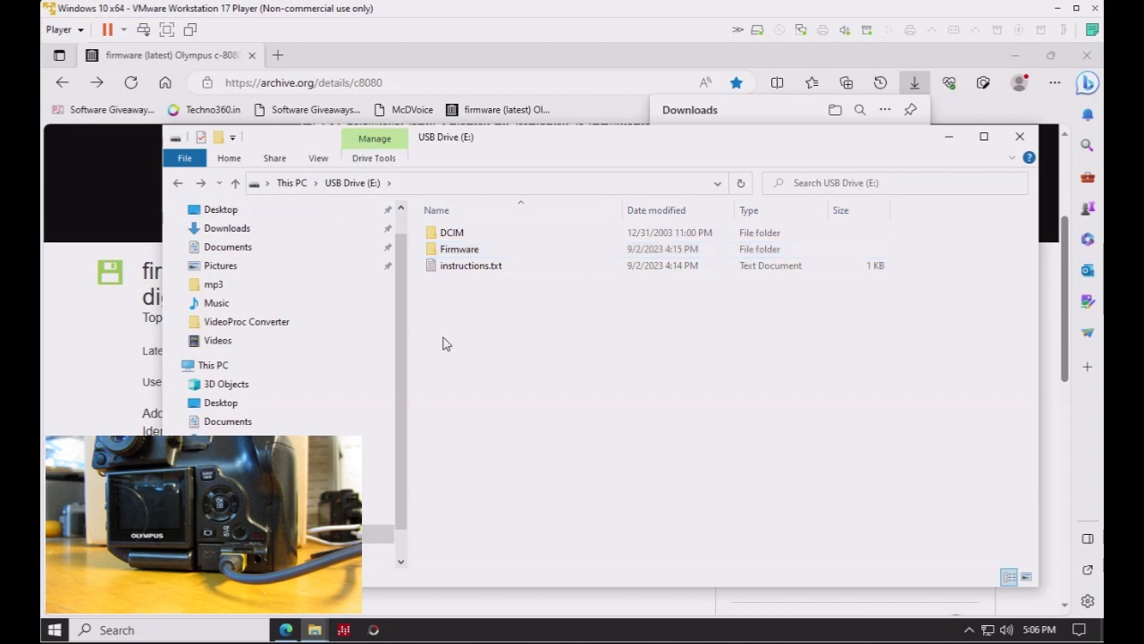
- Close both File Explorer windows and minimize the browser to clear the desktop
left_click(1020, 139)
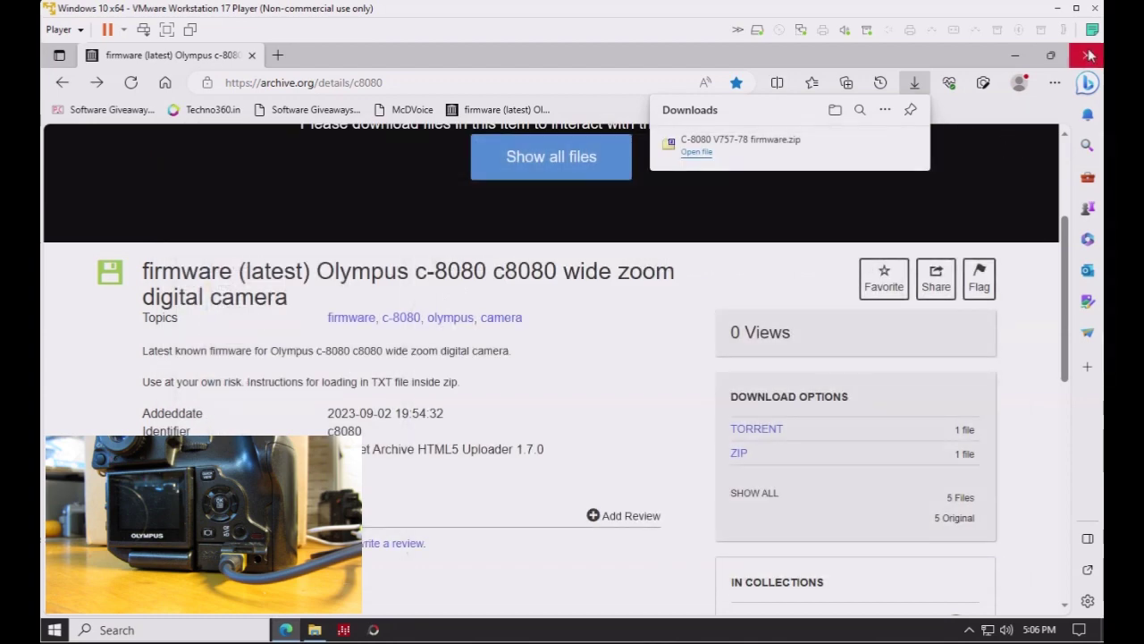
left_click(1015, 55)
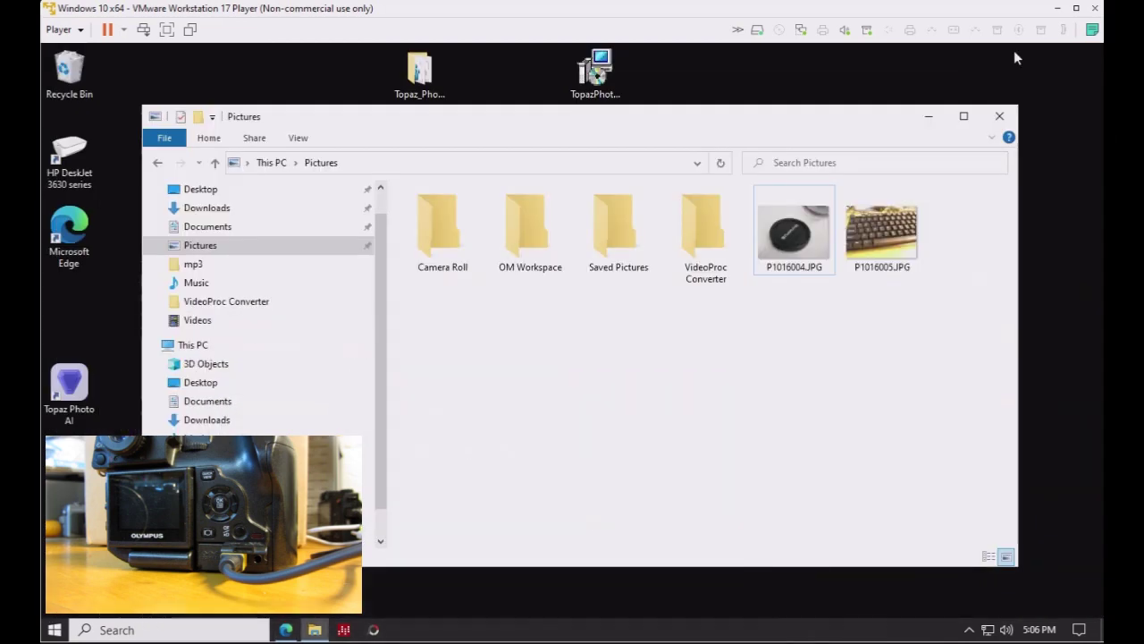
left_click(999, 117)
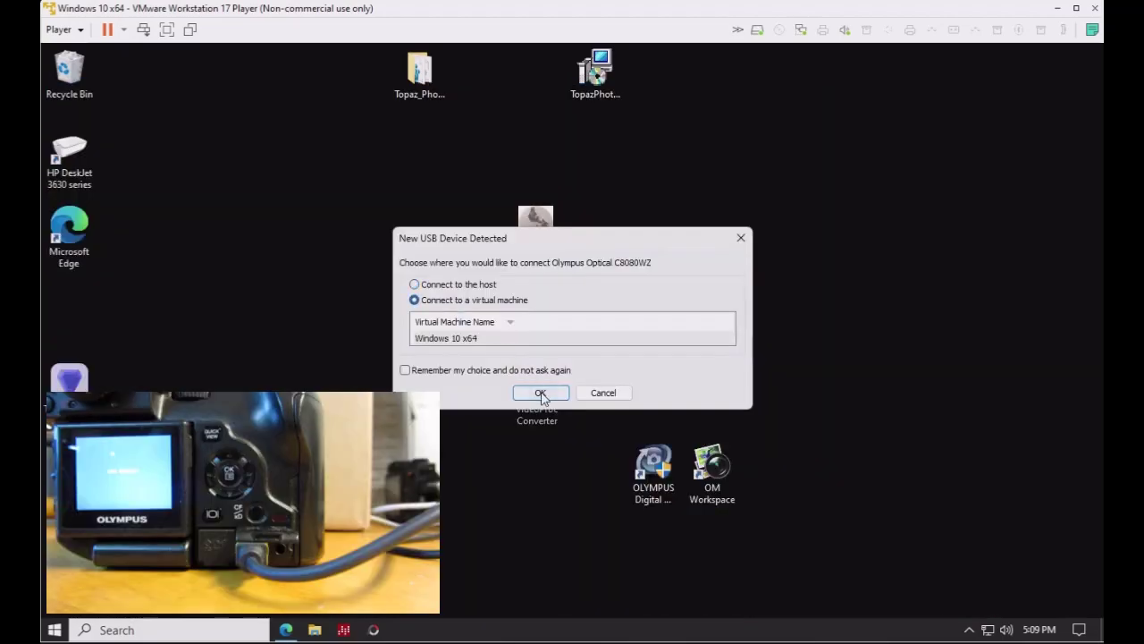
- Reconnect the Olympus camera to the virtual machine and open USB Drive (E:) in a new File Explorer window
left_click(540, 393)
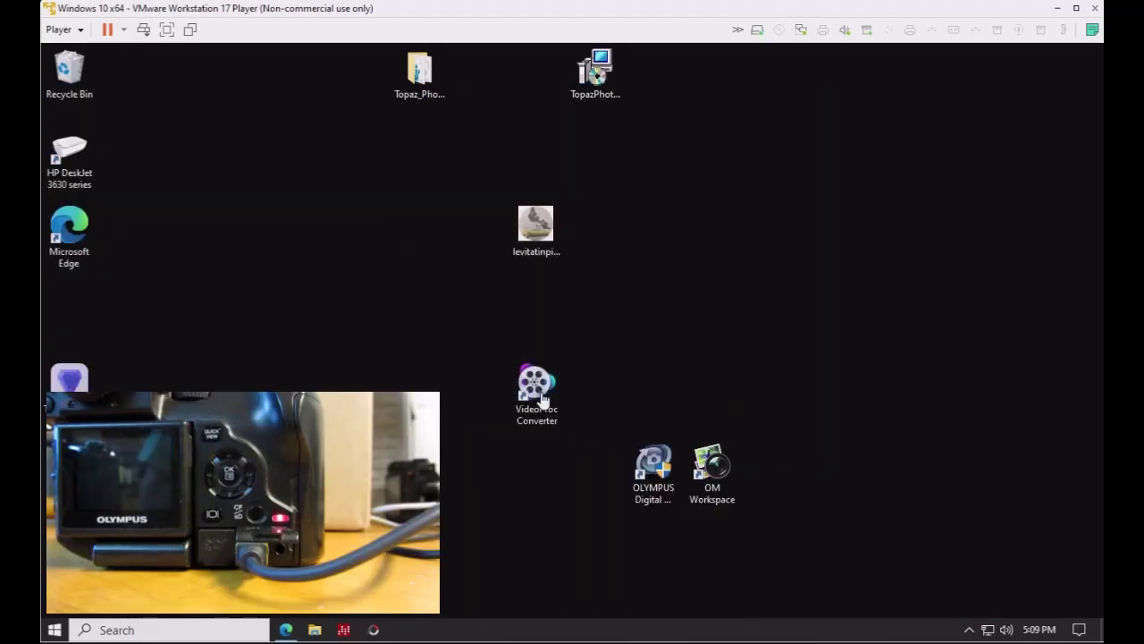
left_click(314, 630)
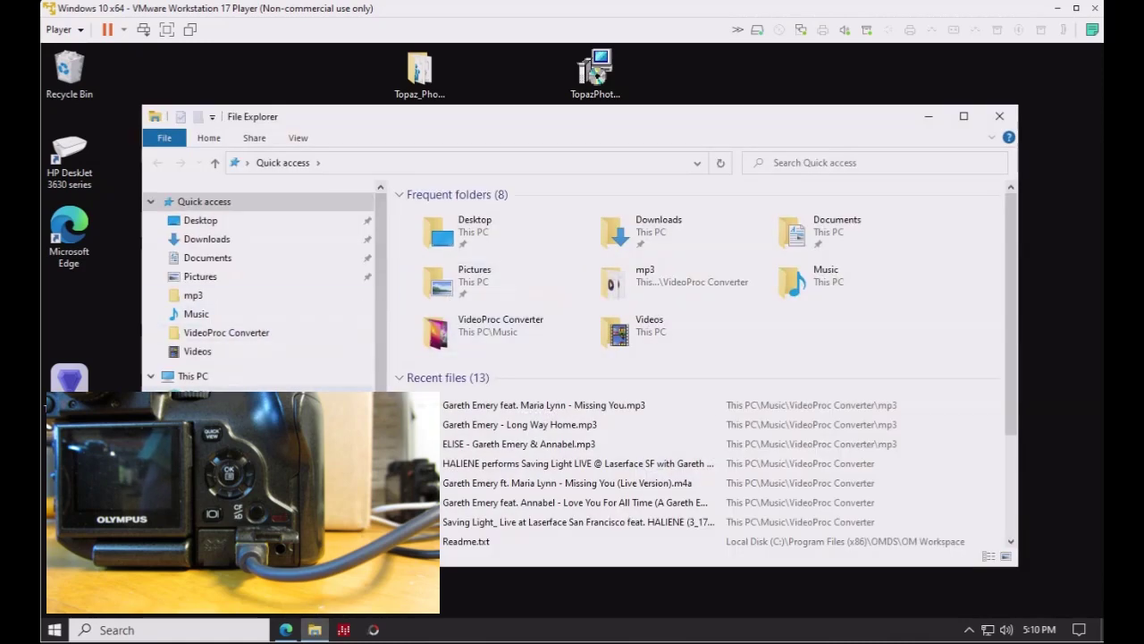
scroll(264, 289, "down", 1)
left_click(214, 494)
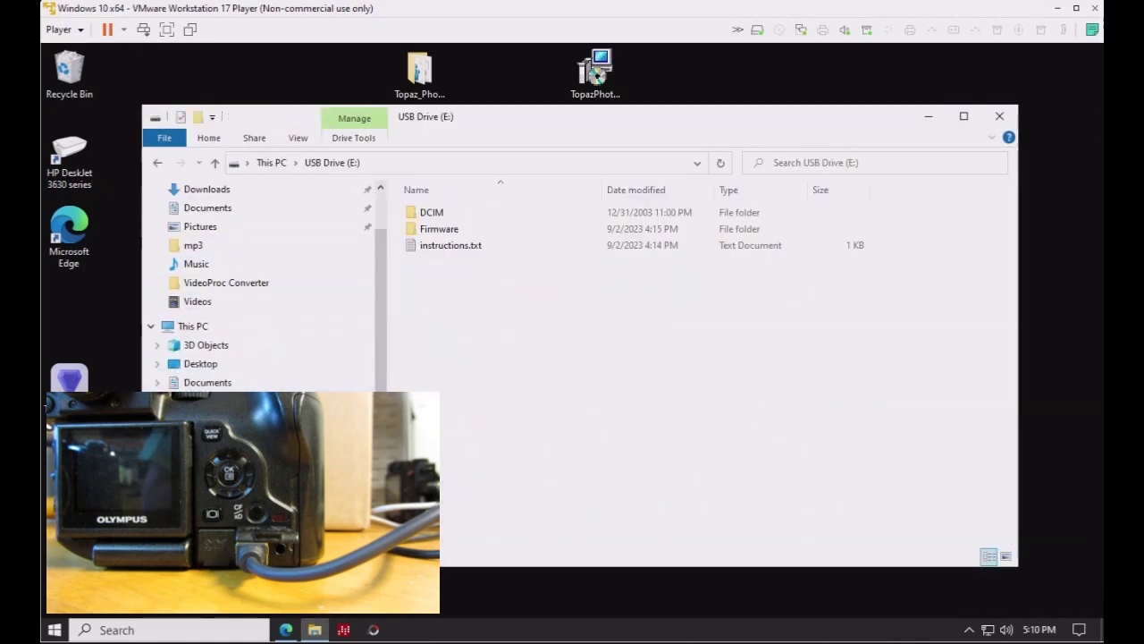
- Check the program name in the detailed properties of P1016006.JPG in the DCIM\860OLYMP folder, and close the properties
double_click(425, 219)
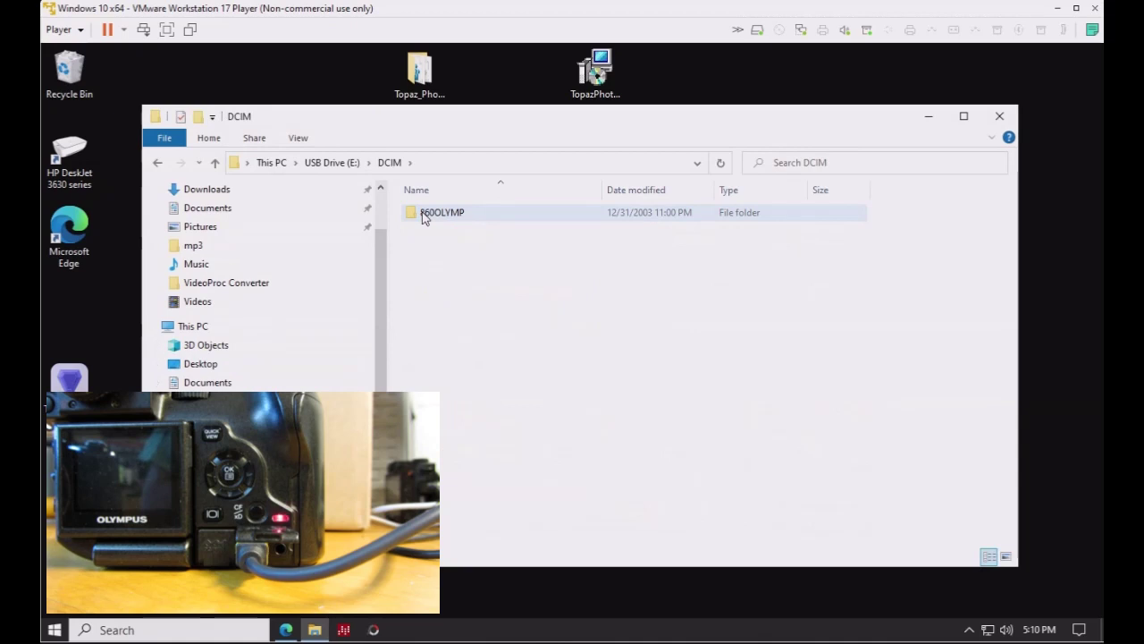
double_click(424, 215)
right_click(425, 219)
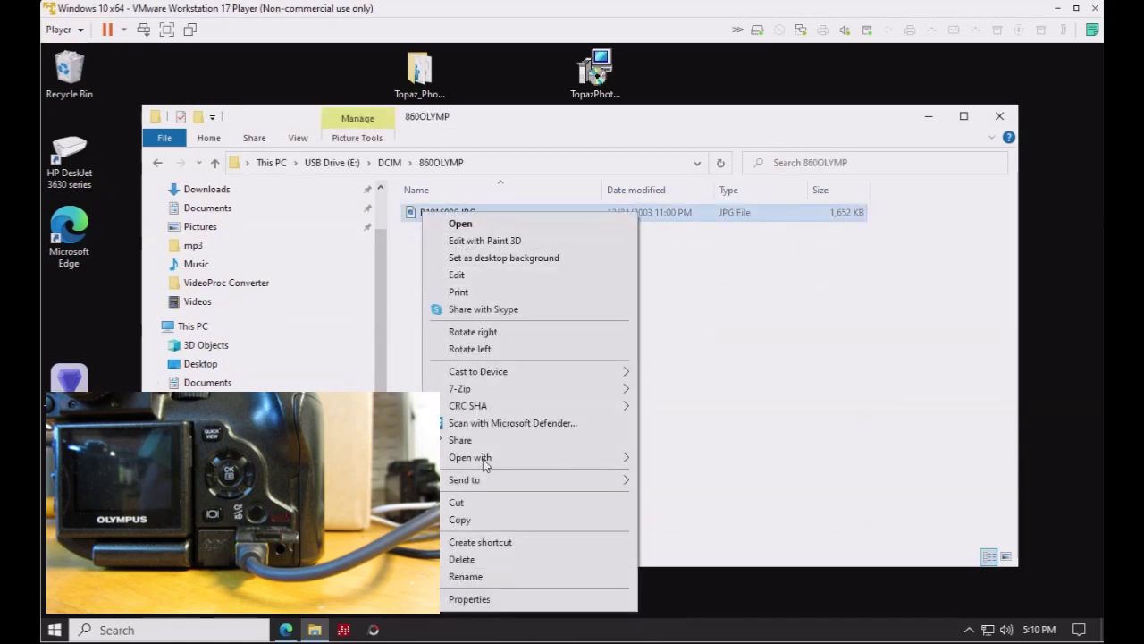
left_click(487, 599)
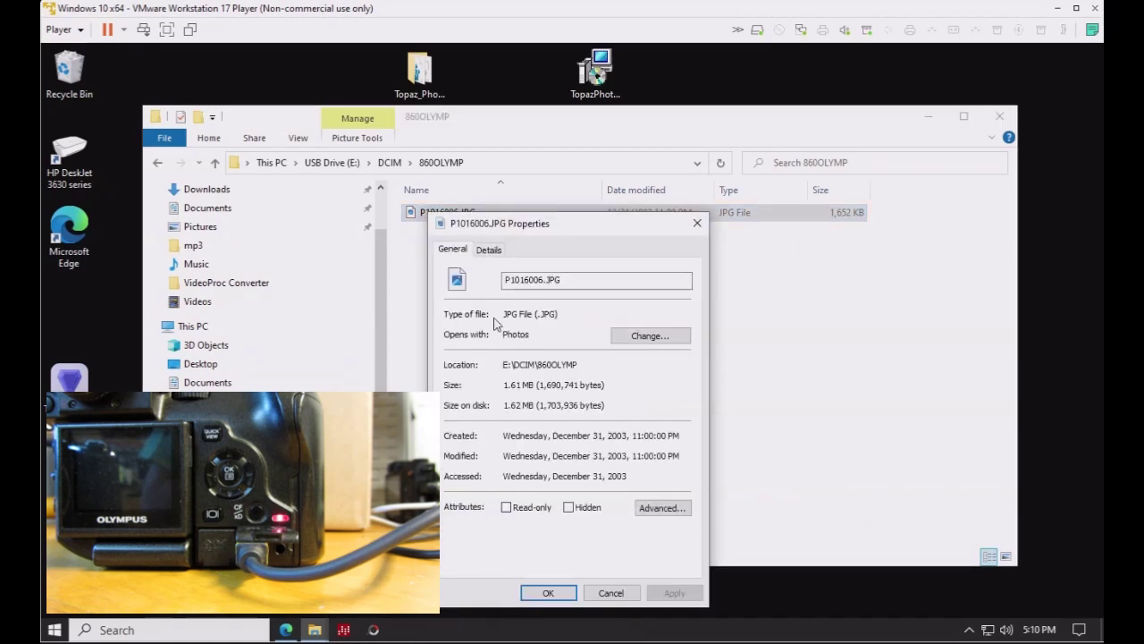
left_click(488, 249)
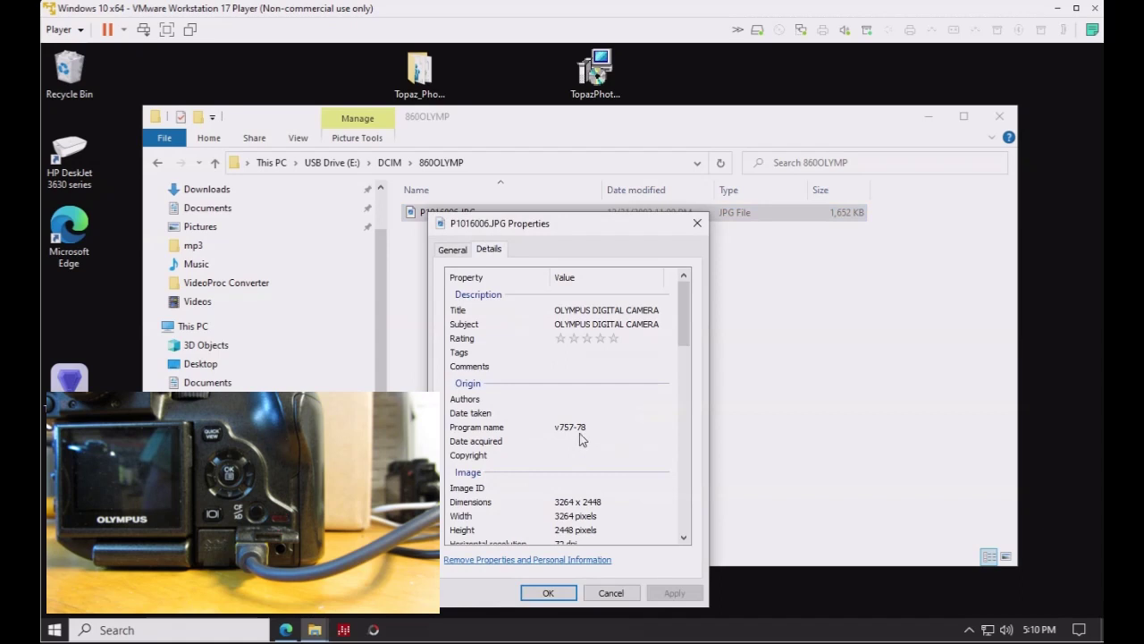
left_click(612, 593)
left_click(491, 388)
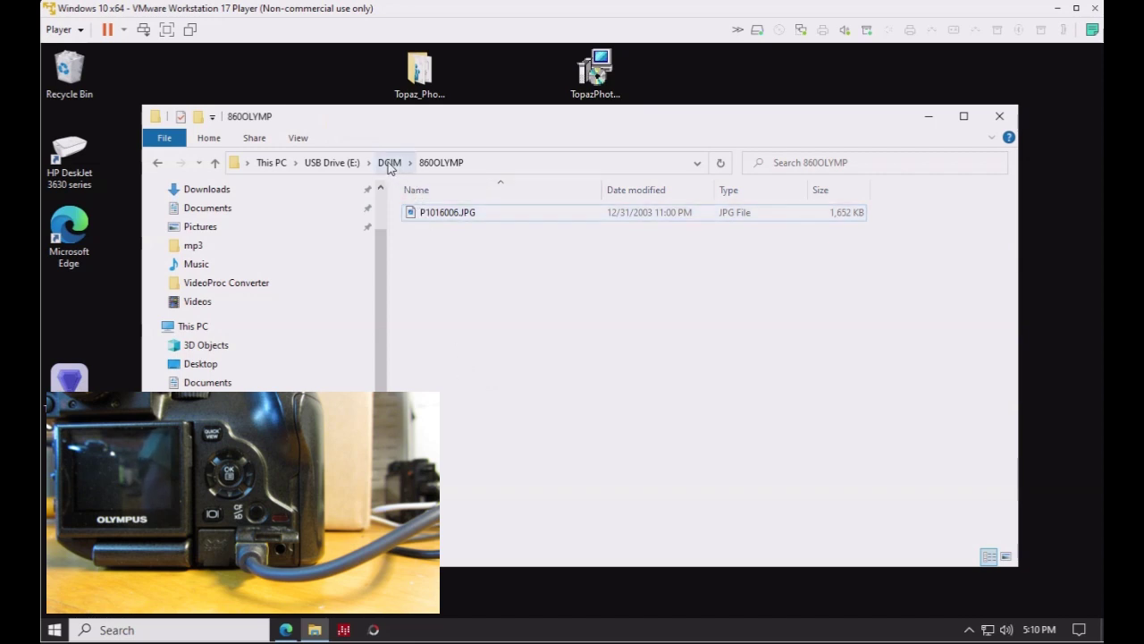
- Return to the root of USB Drive (E:) and permanently delete the Firmware folder
left_click(332, 162)
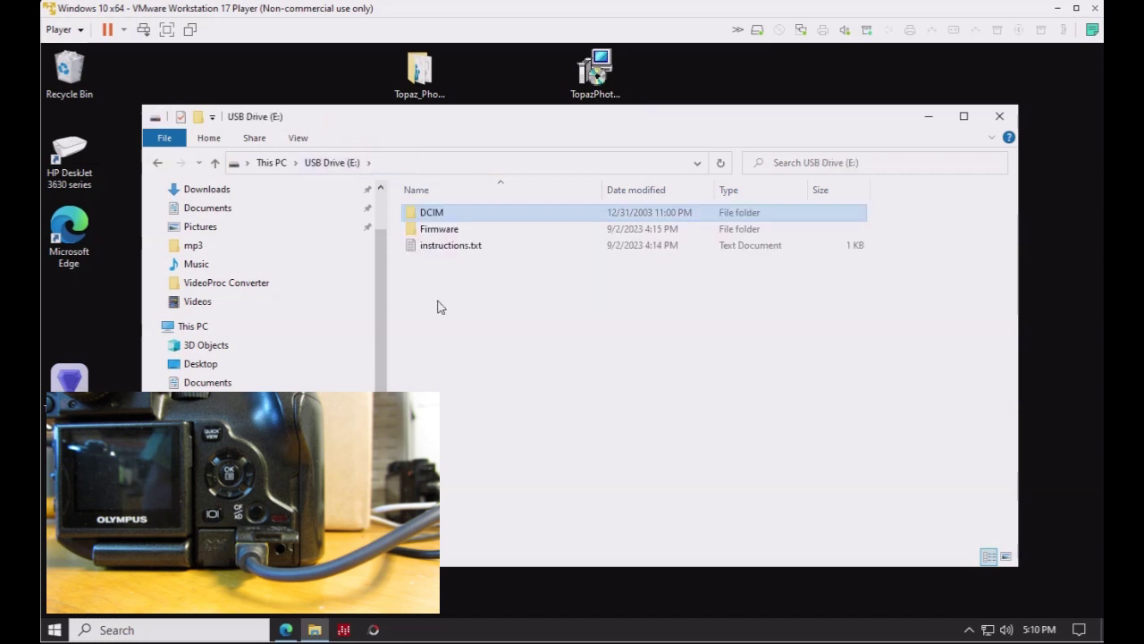
left_click(443, 231)
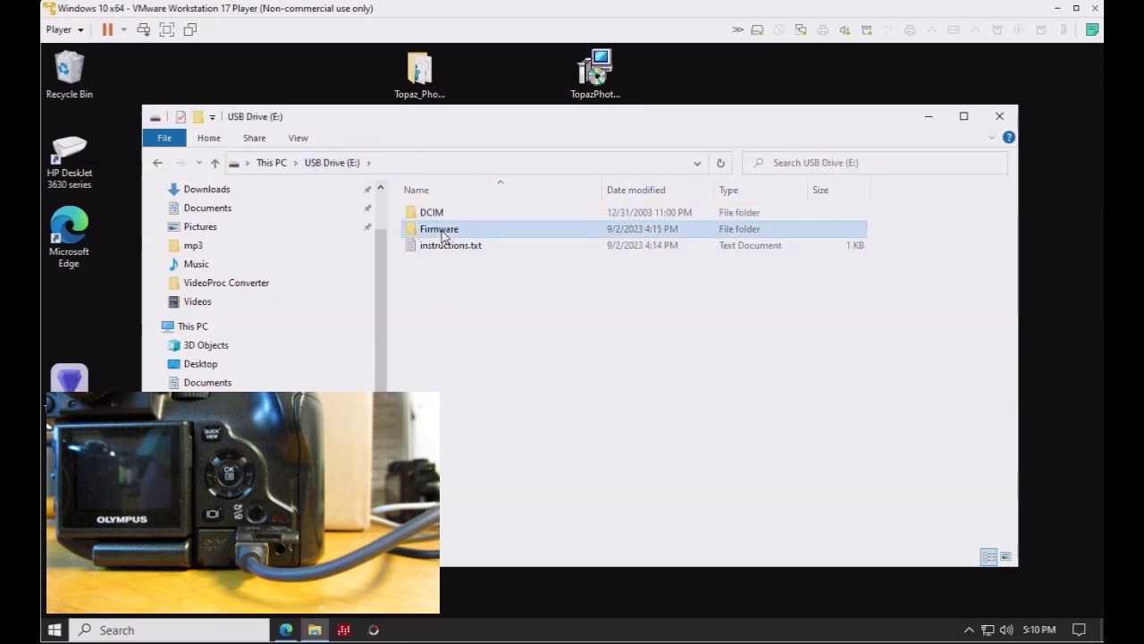
right_click(439, 234)
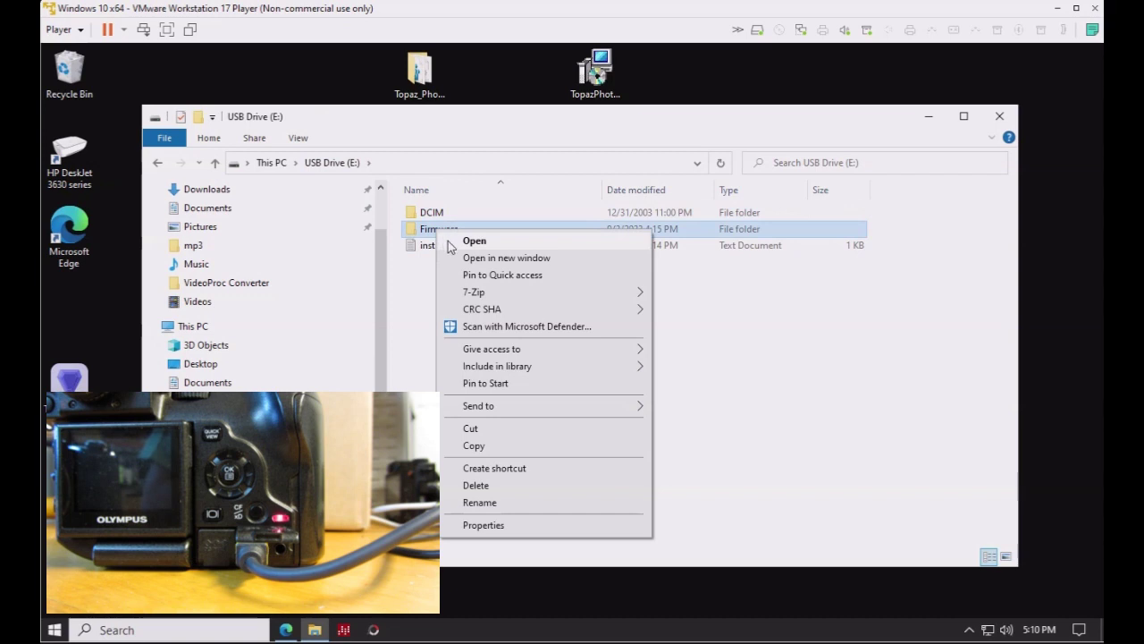
left_click(503, 485)
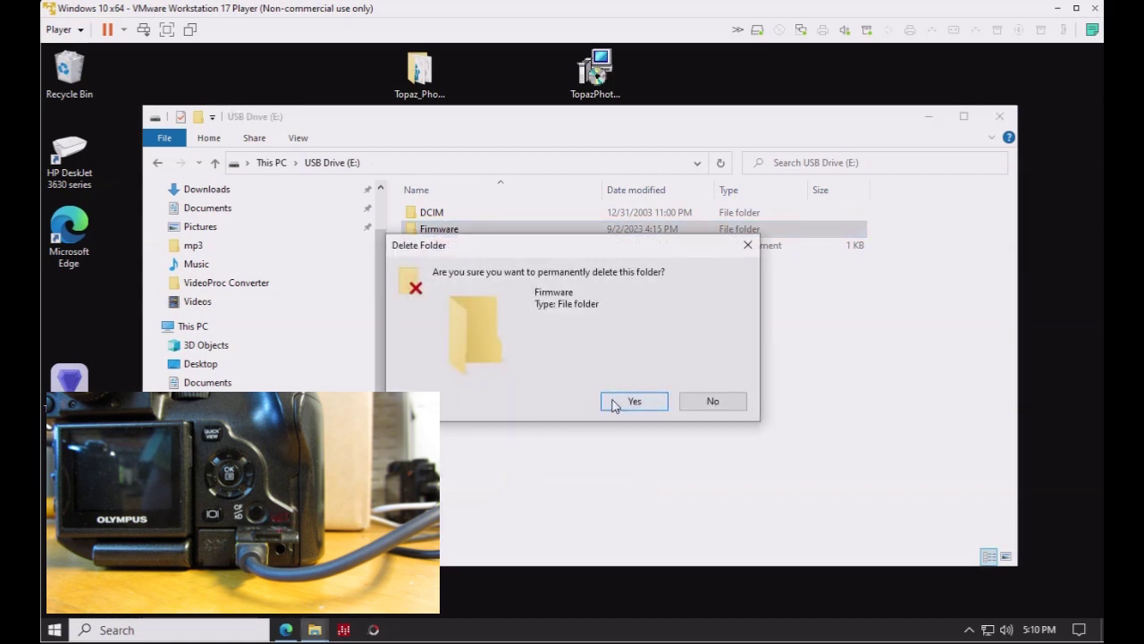
left_click(616, 404)
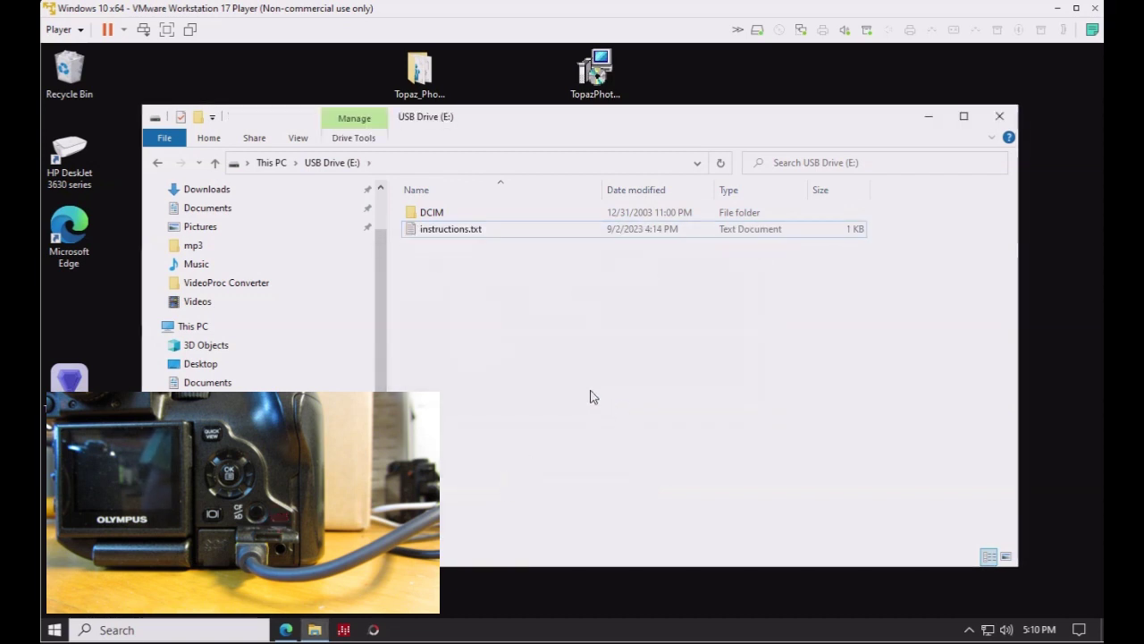
- Permanently delete instructions.txt from the root of USB Drive (E:)
right_click(430, 237)
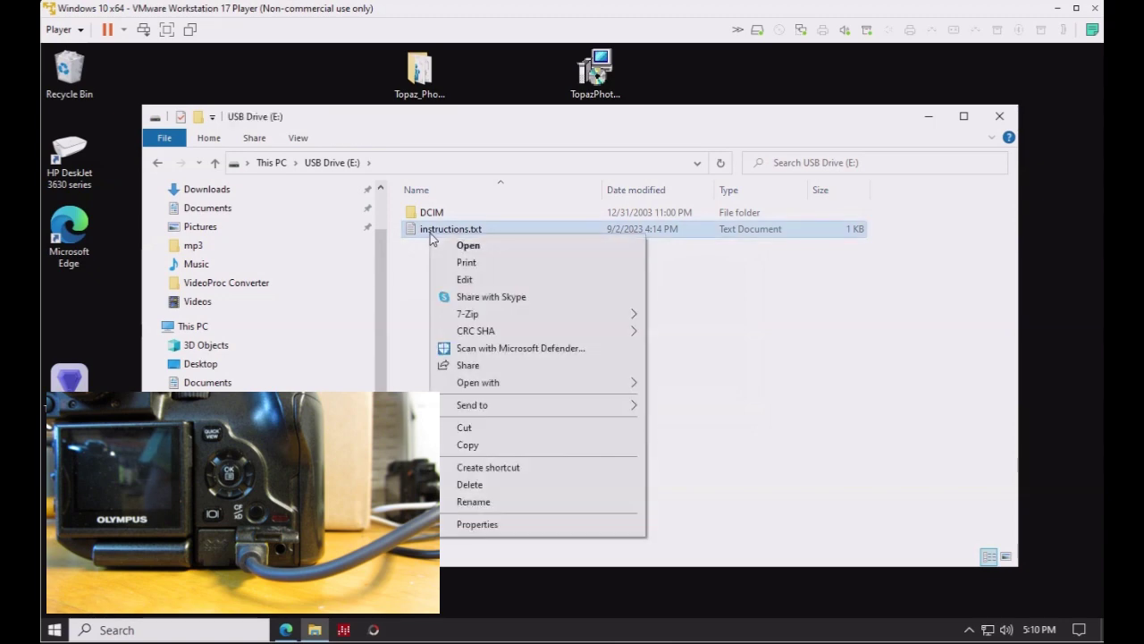
left_click(469, 485)
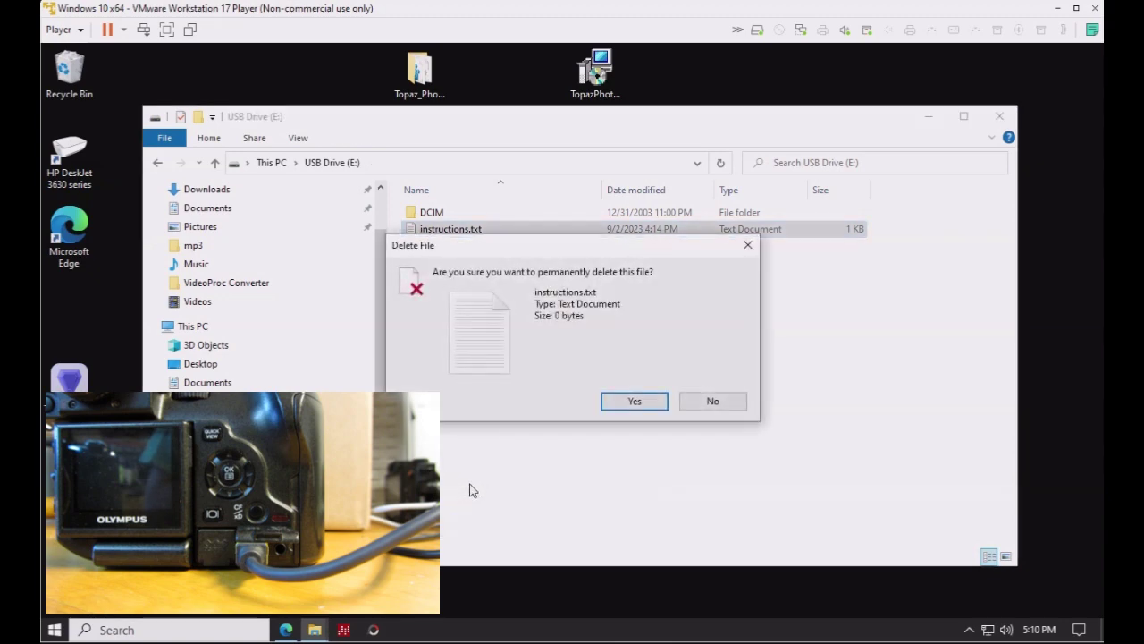
left_click(623, 407)
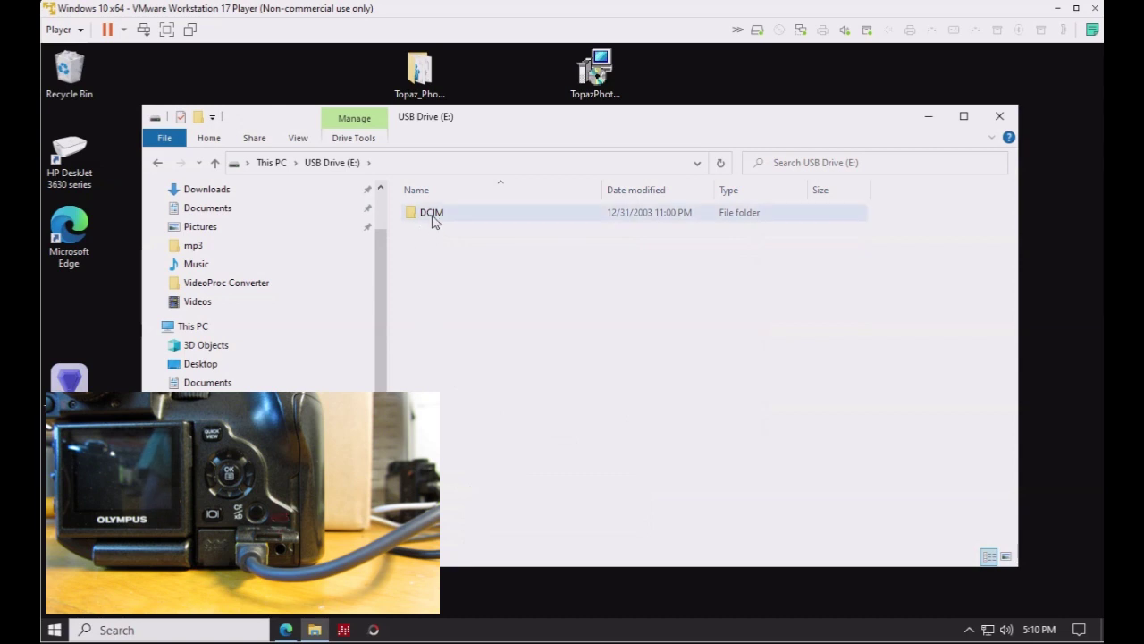
mouse_move(434, 222)
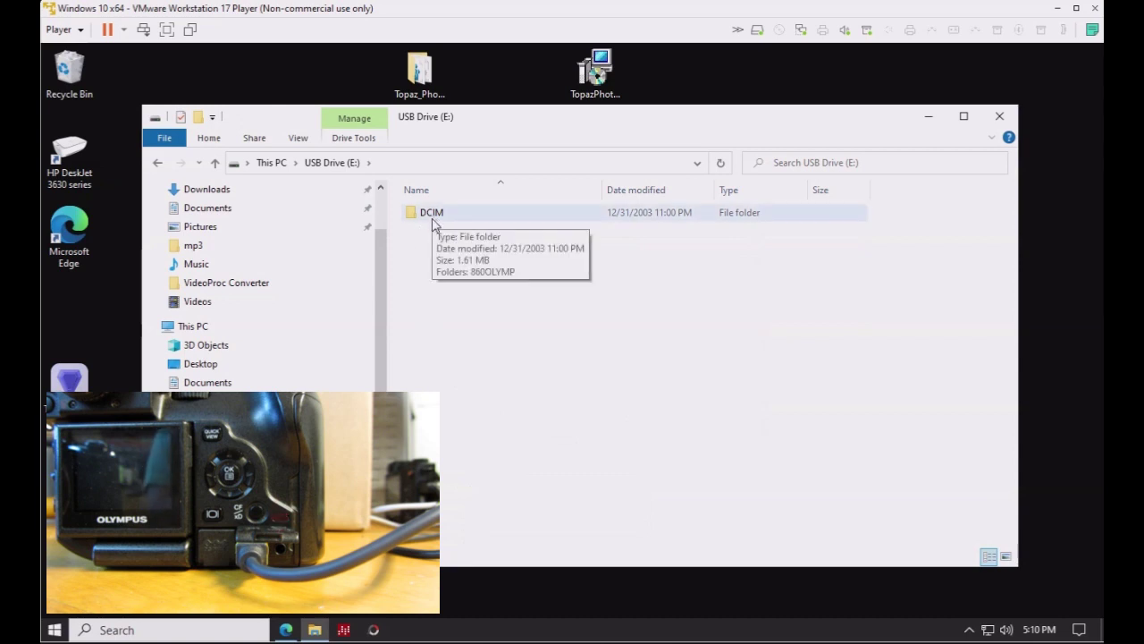